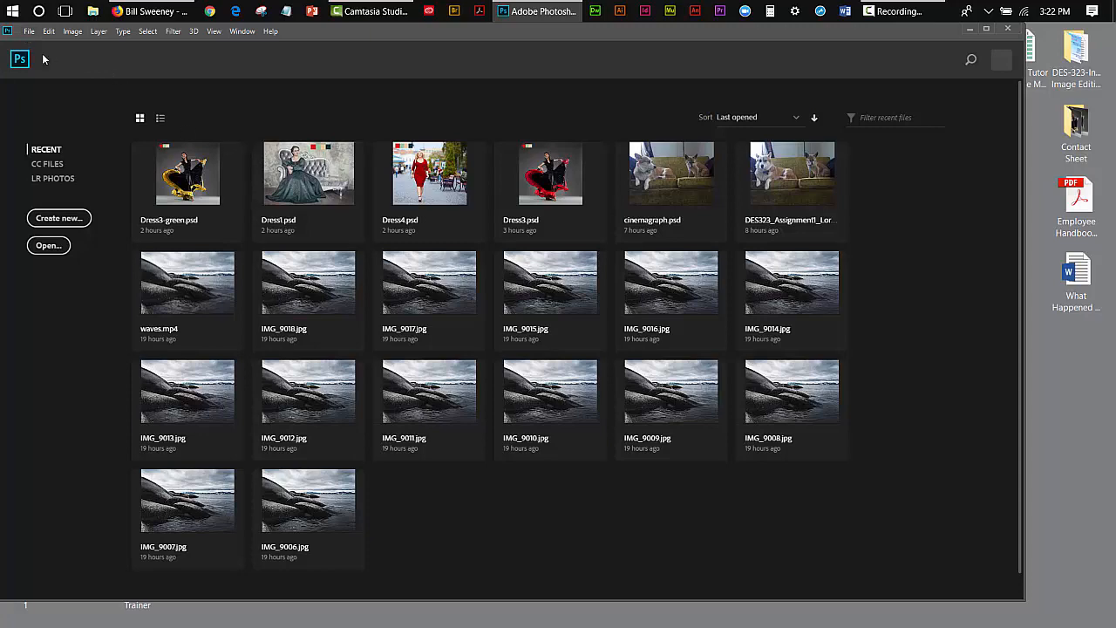
# Step: Start the Load Files into Stack script and browse for source files in the Lake Tahoe Shore folder
pyautogui.click(30, 32)
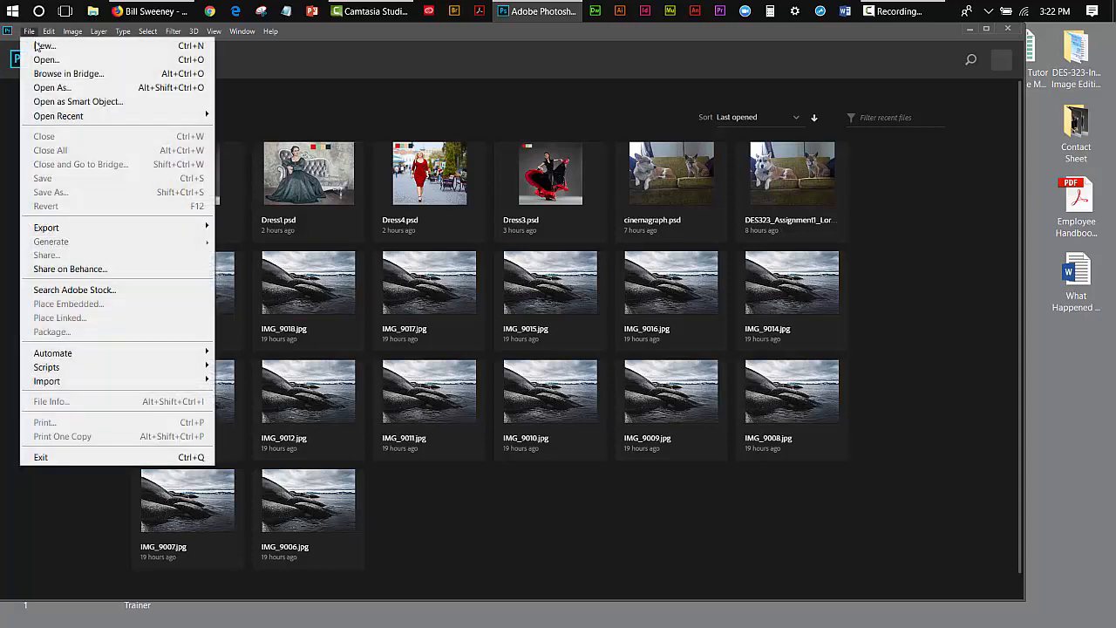
pyautogui.moveTo(123, 373)
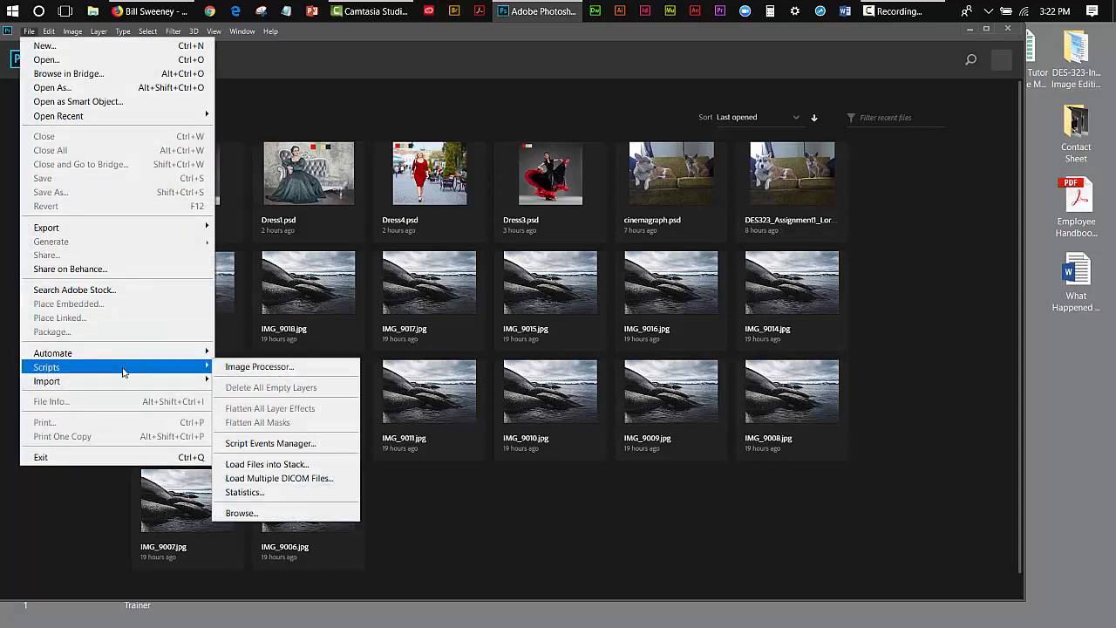
pyautogui.click(279, 466)
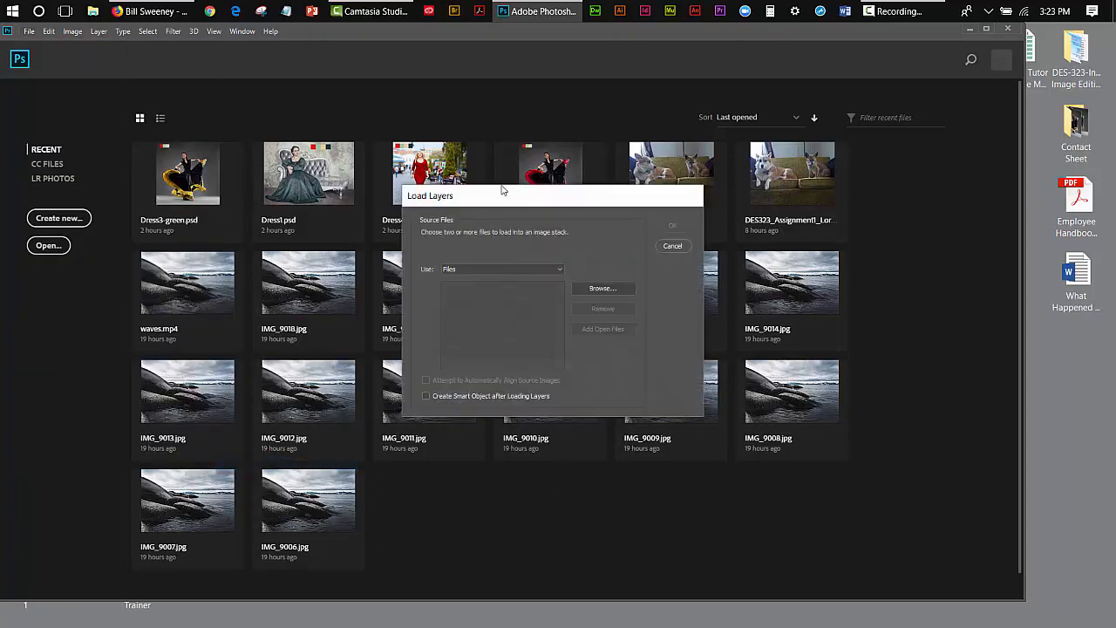
pyautogui.moveTo(503, 188); pyautogui.dragTo(441, 172)
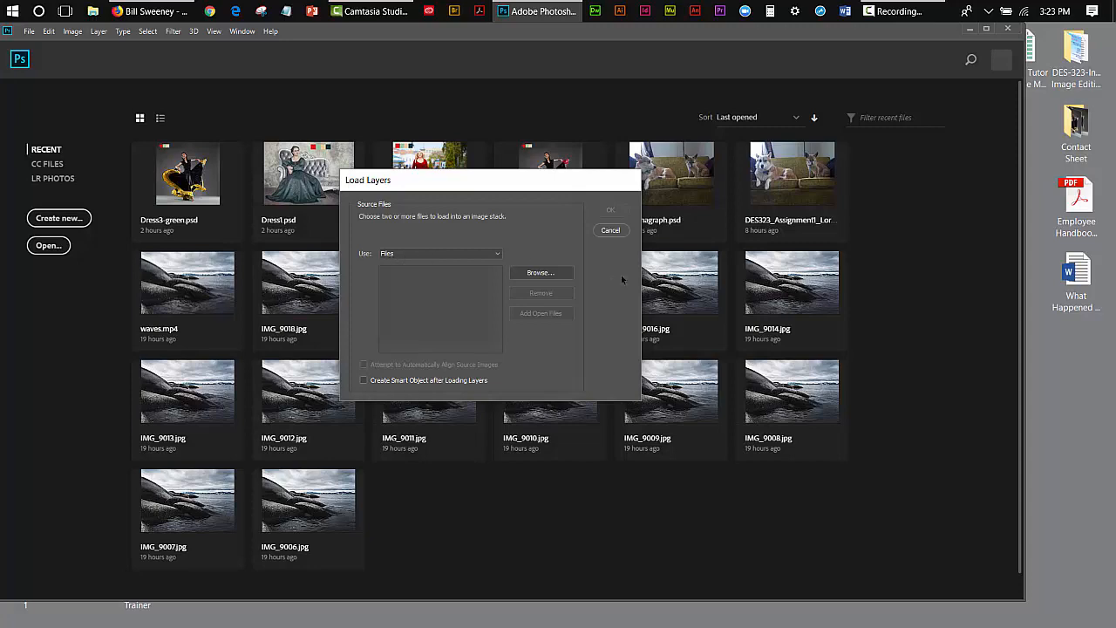
pyautogui.click(540, 273)
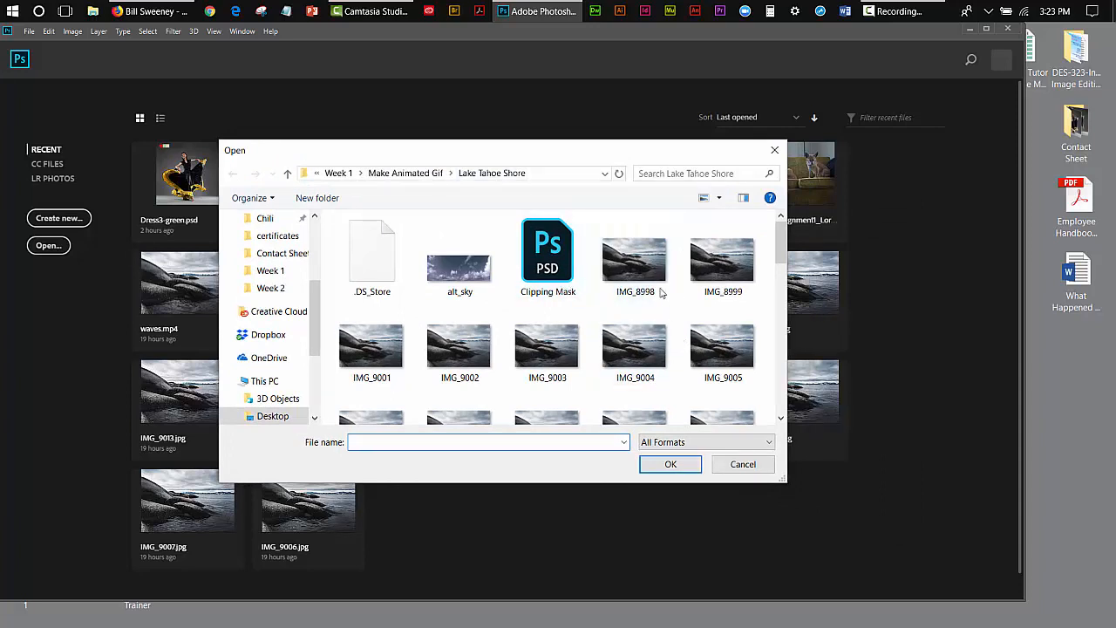
# Step: Choose IMG_8998, IMG_8999 and IMG_9001 through IMG_9018 as source files and load them as a layer stack
pyautogui.click(655, 279)
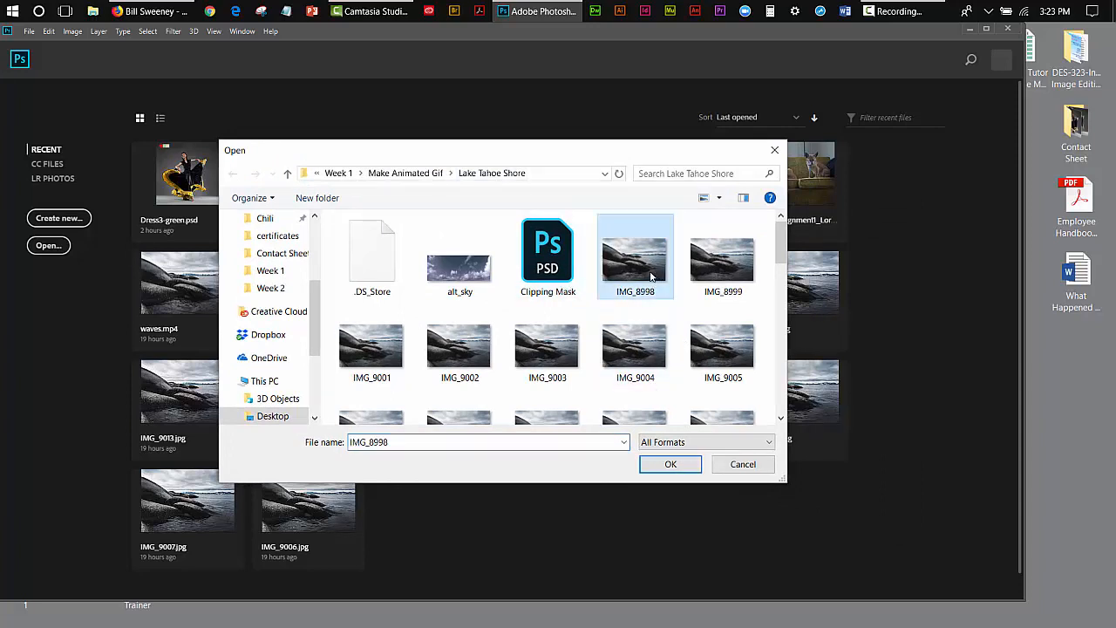
pyautogui.keyDown('ctrl'); pyautogui.click(706, 271); pyautogui.keyUp('ctrl')
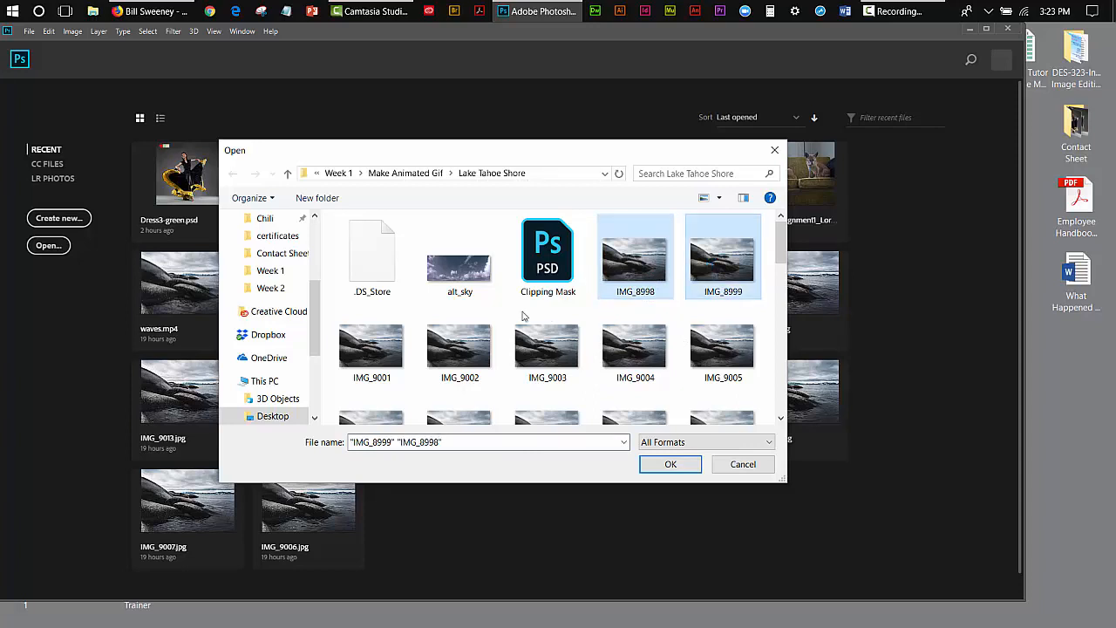
pyautogui.keyDown('ctrl'); pyautogui.click(377, 350); pyautogui.keyUp('ctrl')
pyautogui.keyDown('ctrl'); pyautogui.click(463, 353); pyautogui.keyUp('ctrl')
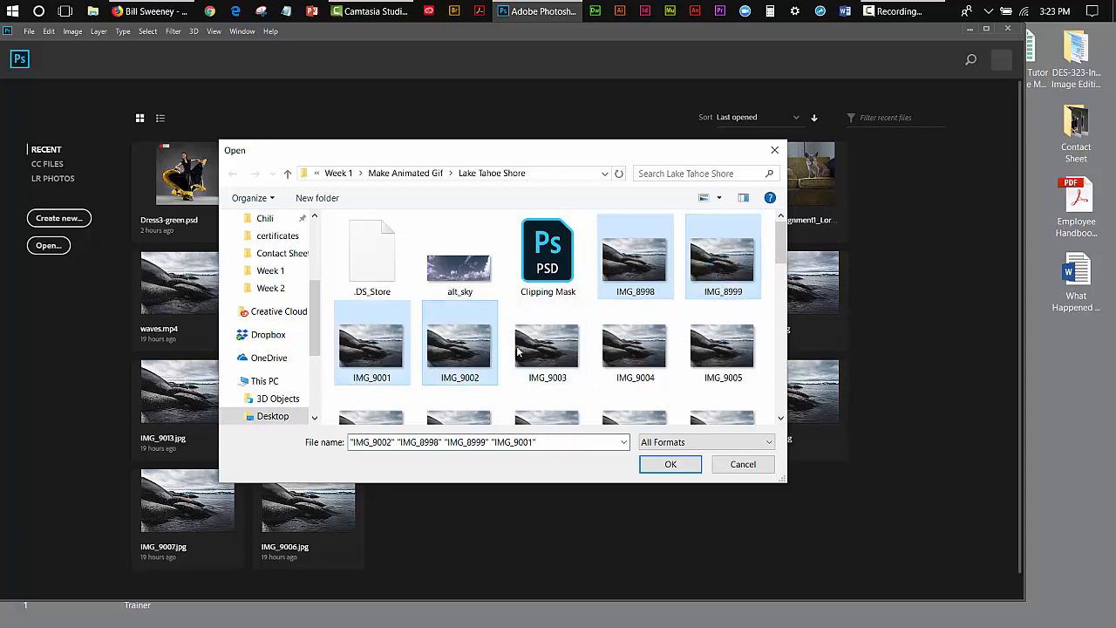
pyautogui.keyDown('ctrl'); pyautogui.click(519, 352); pyautogui.keyUp('ctrl')
pyautogui.keyDown('ctrl'); pyautogui.click(632, 350); pyautogui.keyUp('ctrl')
pyautogui.keyDown('ctrl'); pyautogui.click(722, 349); pyautogui.keyUp('ctrl')
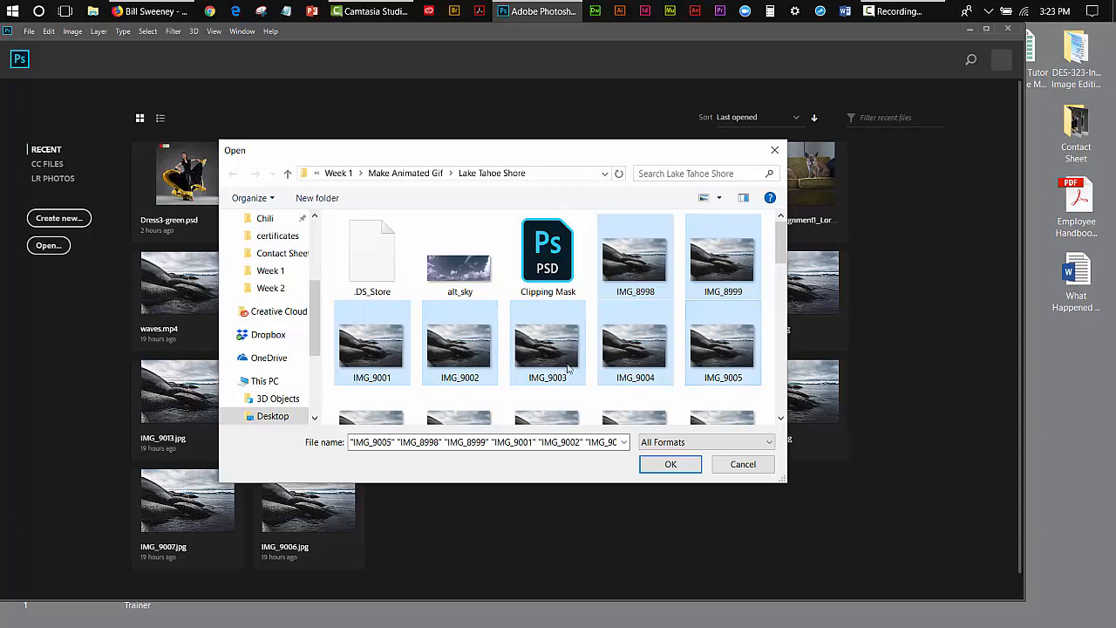
pyautogui.keyDown('ctrl'); pyautogui.click(381, 407); pyautogui.keyUp('ctrl')
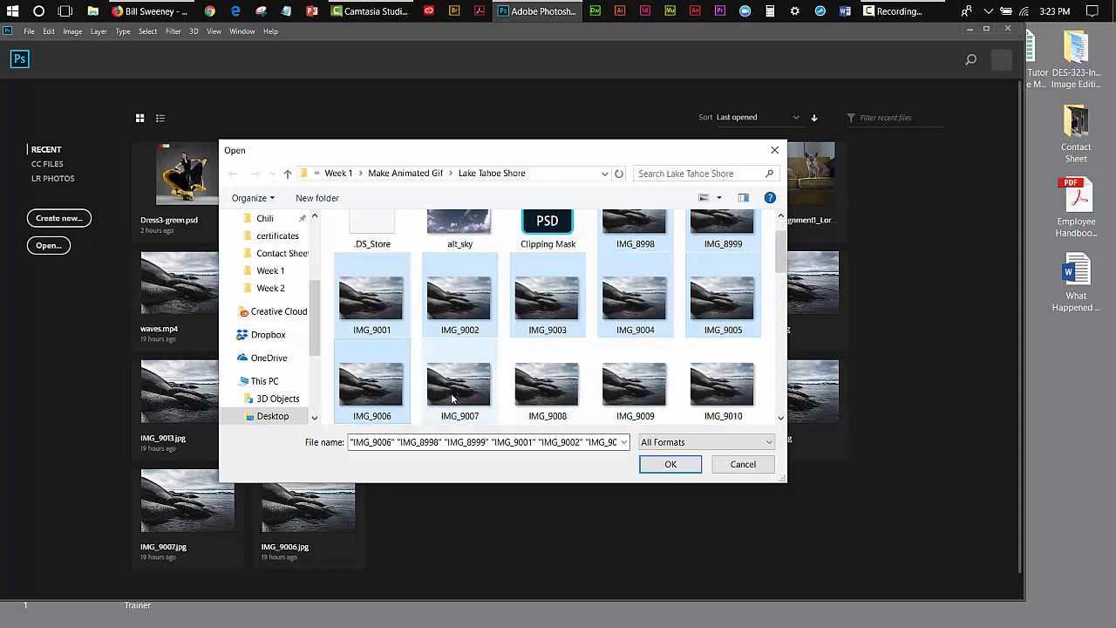
pyautogui.keyDown('ctrl'); pyautogui.click(451, 403); pyautogui.keyUp('ctrl')
pyautogui.keyDown('ctrl'); pyautogui.click(528, 396); pyautogui.keyUp('ctrl')
pyautogui.keyDown('ctrl'); pyautogui.click(633, 385); pyautogui.keyUp('ctrl')
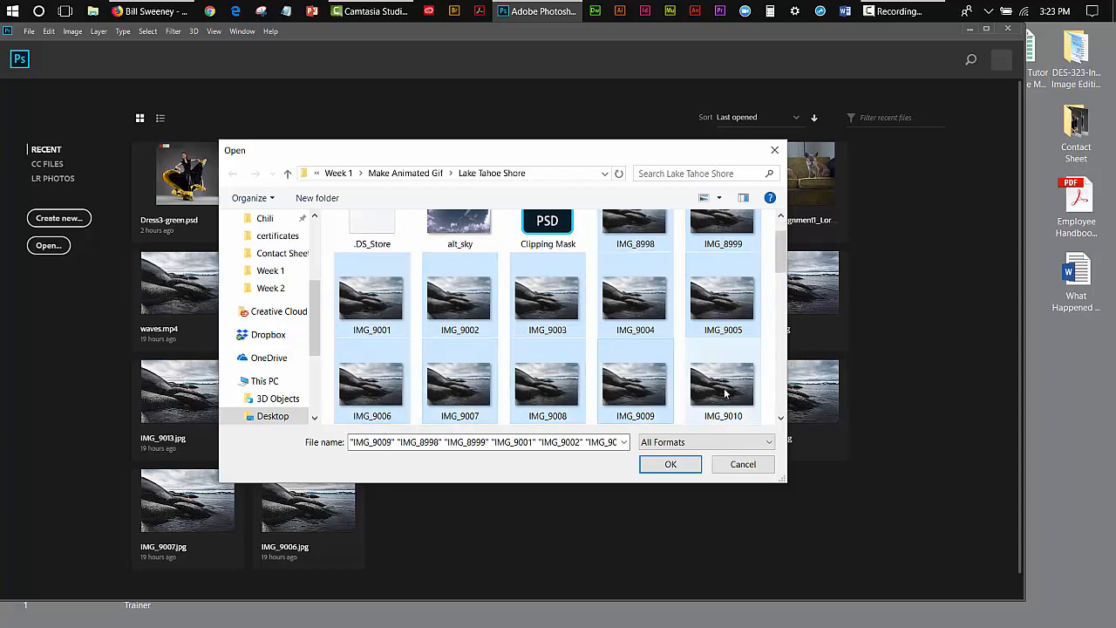
pyautogui.keyDown('ctrl'); pyautogui.click(722, 386); pyautogui.keyUp('ctrl')
pyautogui.scroll(-2, 635, 253)
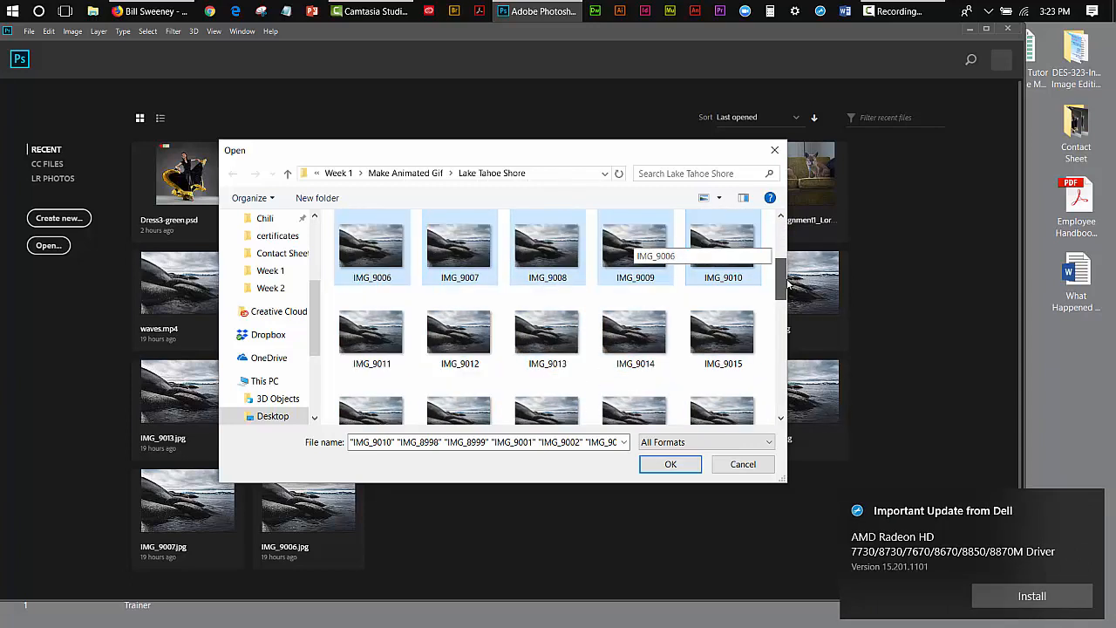
pyautogui.keyDown('ctrl'); pyautogui.click(349, 327); pyautogui.keyUp('ctrl')
pyautogui.keyDown('ctrl'); pyautogui.click(459, 336); pyautogui.keyUp('ctrl')
pyautogui.keyDown('ctrl'); pyautogui.click(528, 338); pyautogui.keyUp('ctrl')
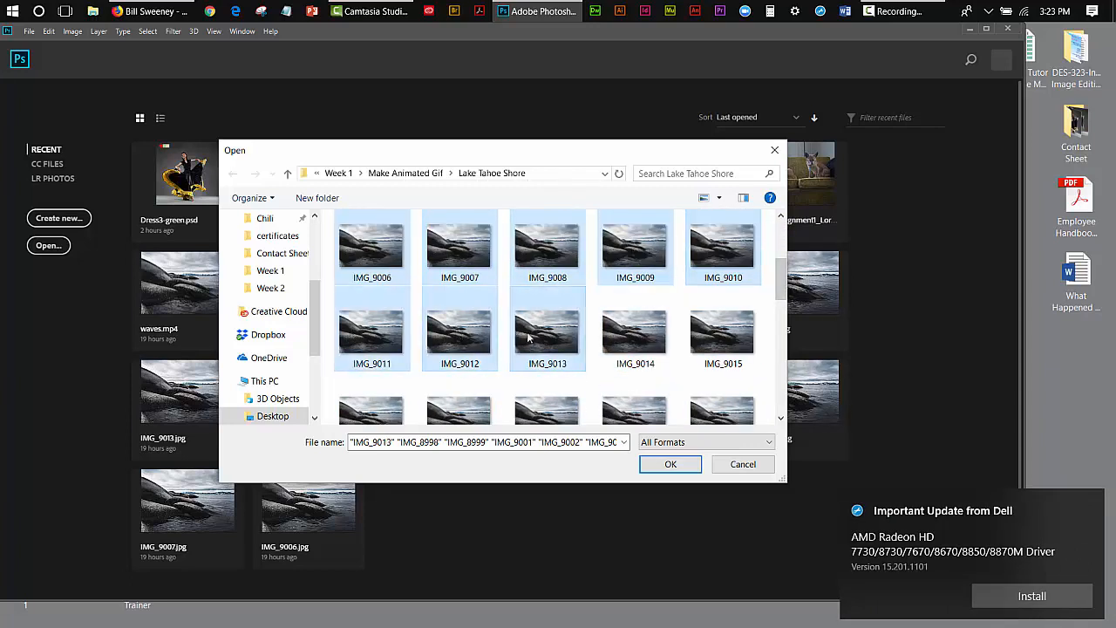
pyautogui.keyDown('ctrl'); pyautogui.click(614, 340); pyautogui.keyUp('ctrl')
pyautogui.keyDown('ctrl'); pyautogui.click(707, 340); pyautogui.keyUp('ctrl')
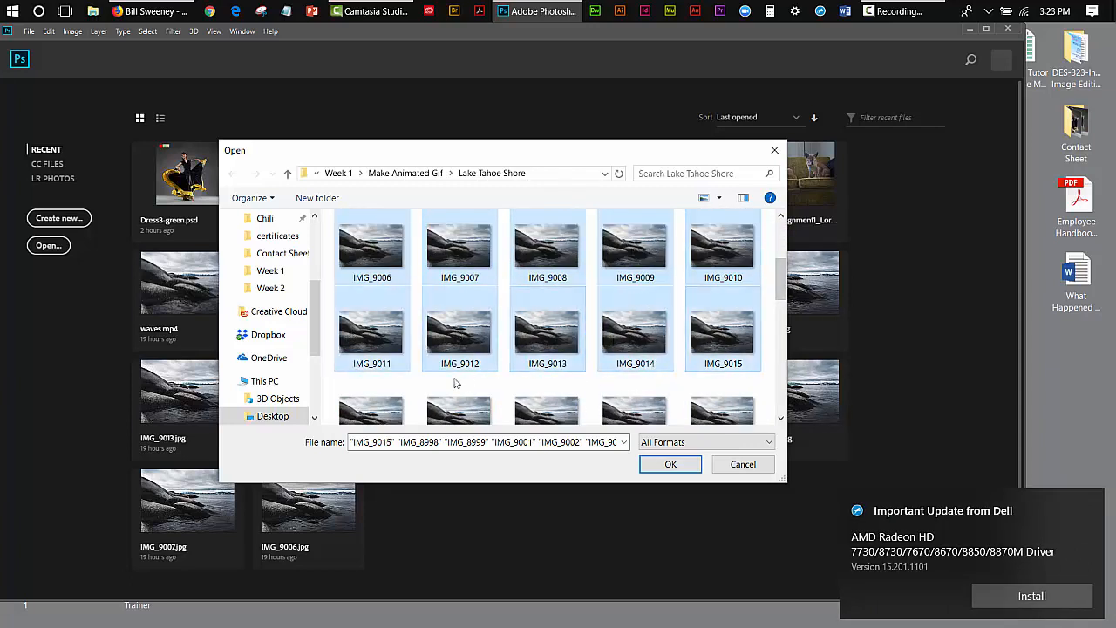
pyautogui.keyDown('ctrl'); pyautogui.click(375, 409); pyautogui.keyUp('ctrl')
pyautogui.keyDown('ctrl'); pyautogui.click(444, 392); pyautogui.keyUp('ctrl')
pyautogui.keyDown('ctrl'); pyautogui.click(544, 381); pyautogui.keyUp('ctrl')
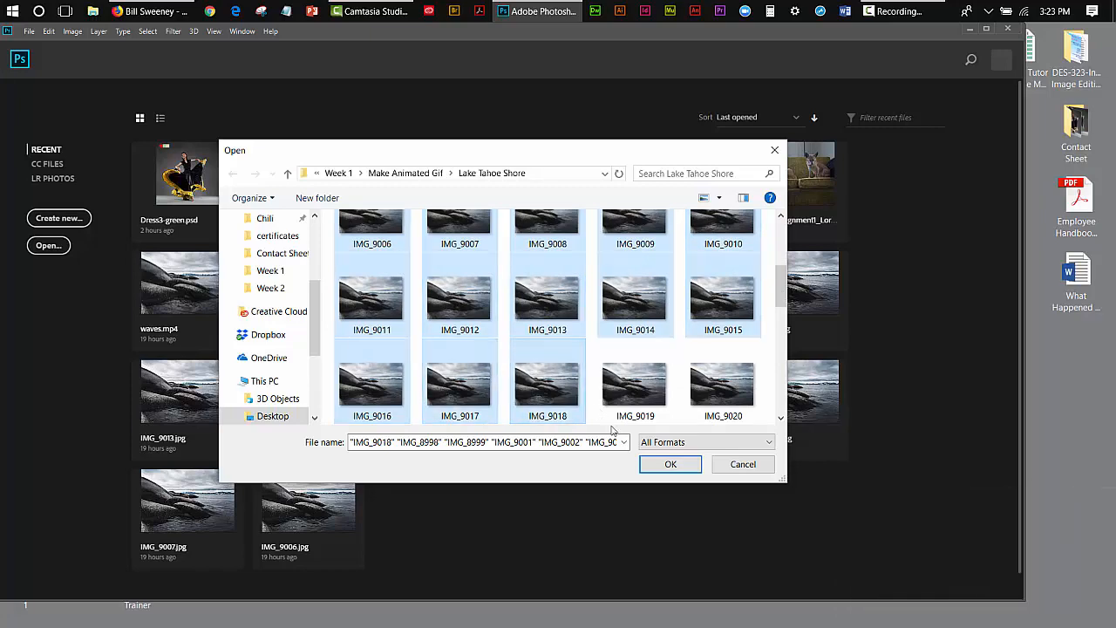
pyautogui.click(652, 463)
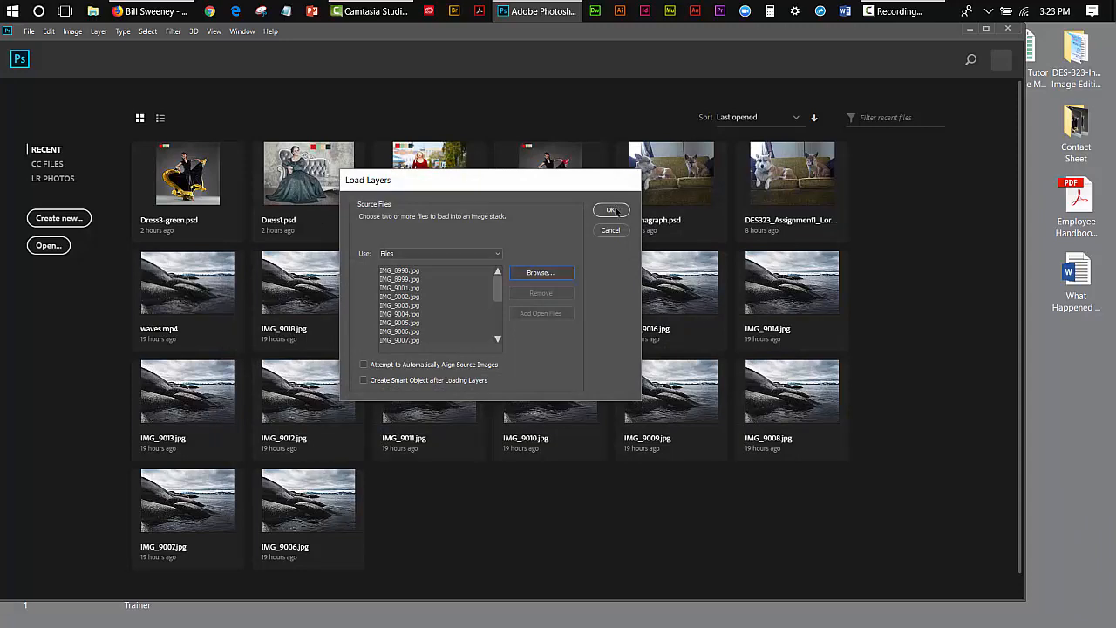
pyautogui.click(612, 210)
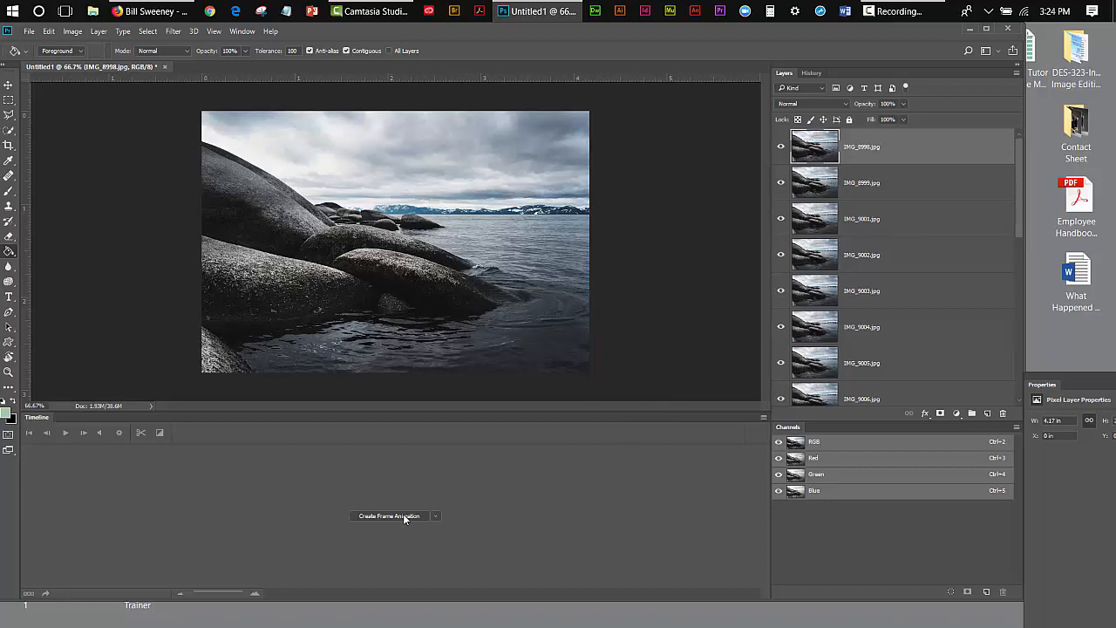
# Step: Create a frame animation in the timeline for the layered image
pyautogui.click(434, 516)
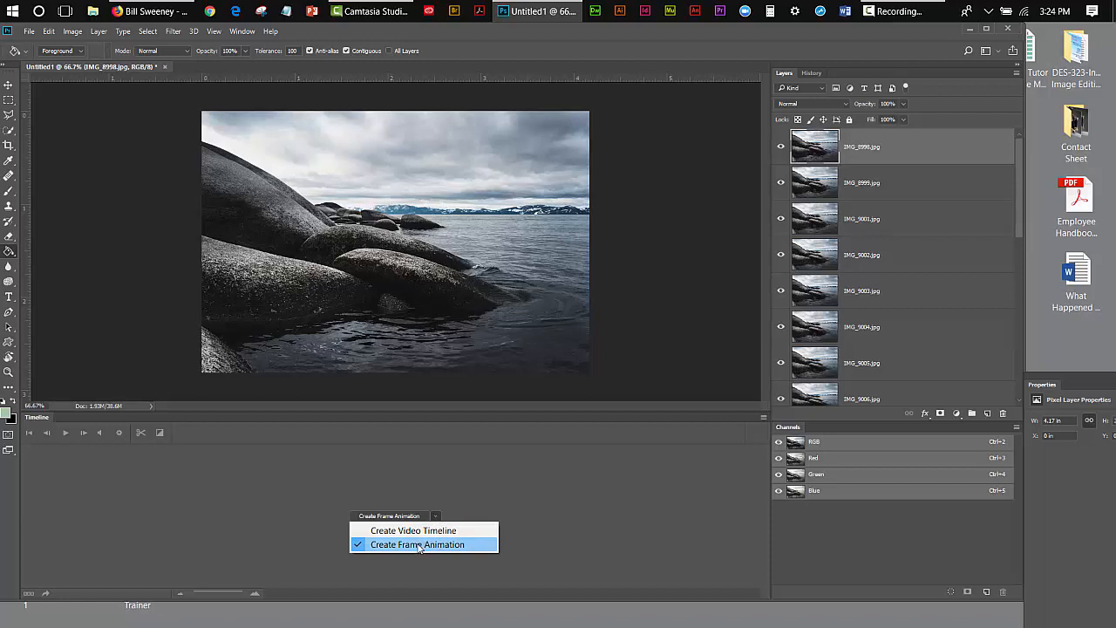
pyautogui.click(419, 545)
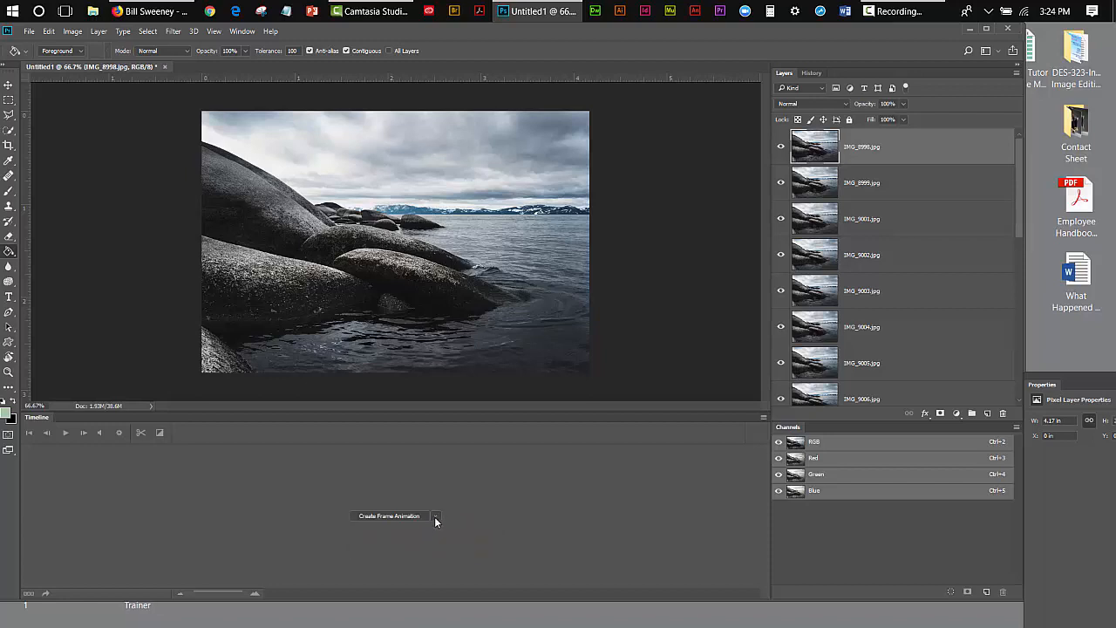
pyautogui.click(416, 517)
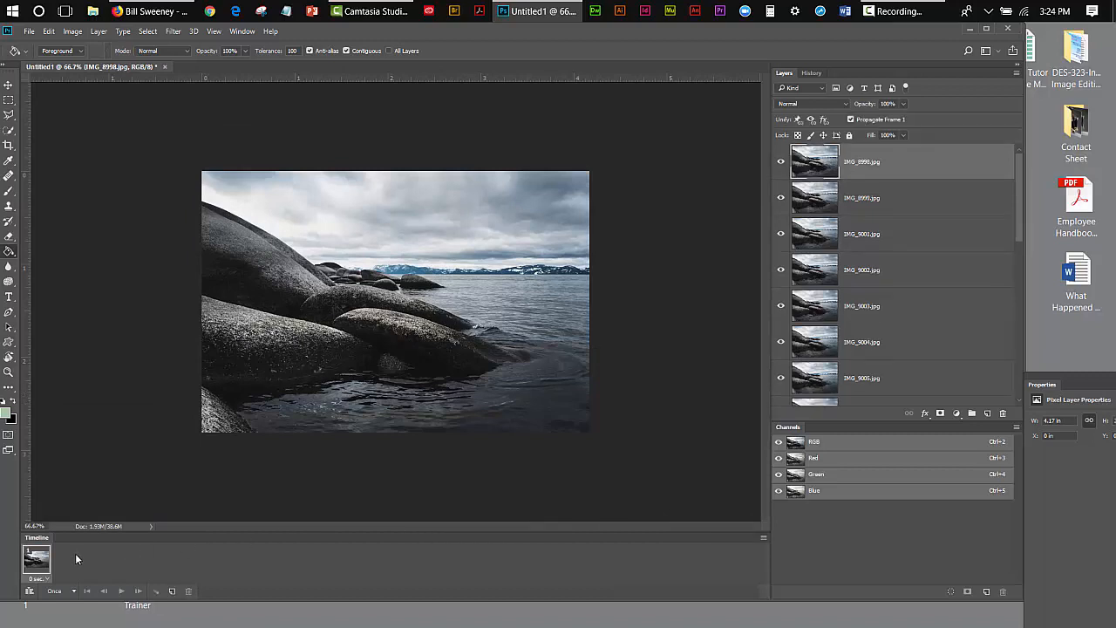
# Step: Make animation frames from all the layers and play the animation
pyautogui.click(764, 537)
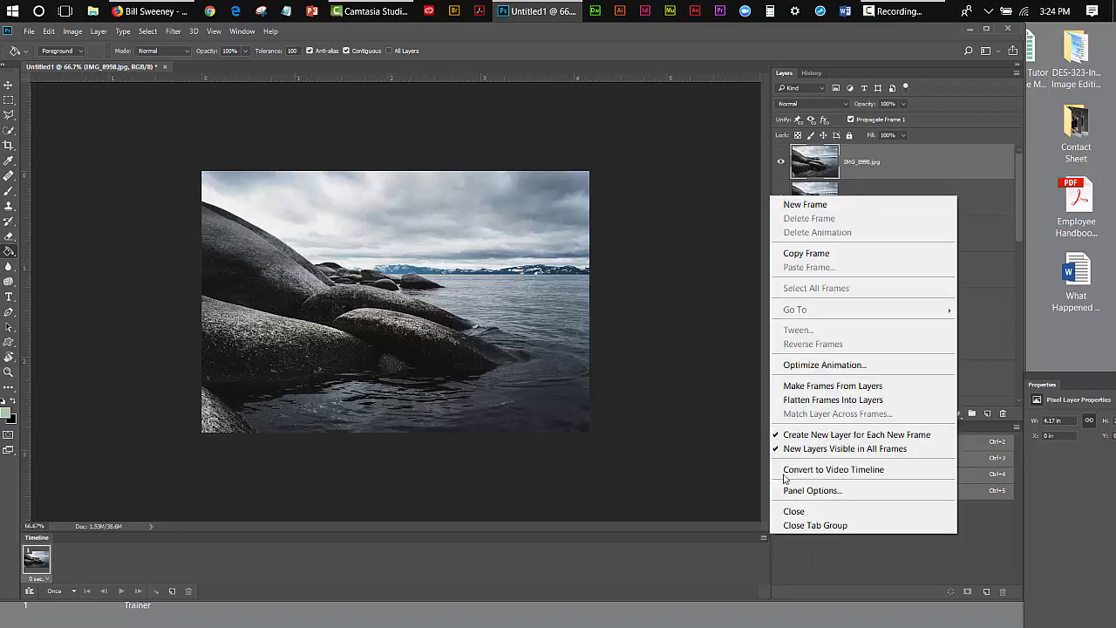
pyautogui.click(813, 389)
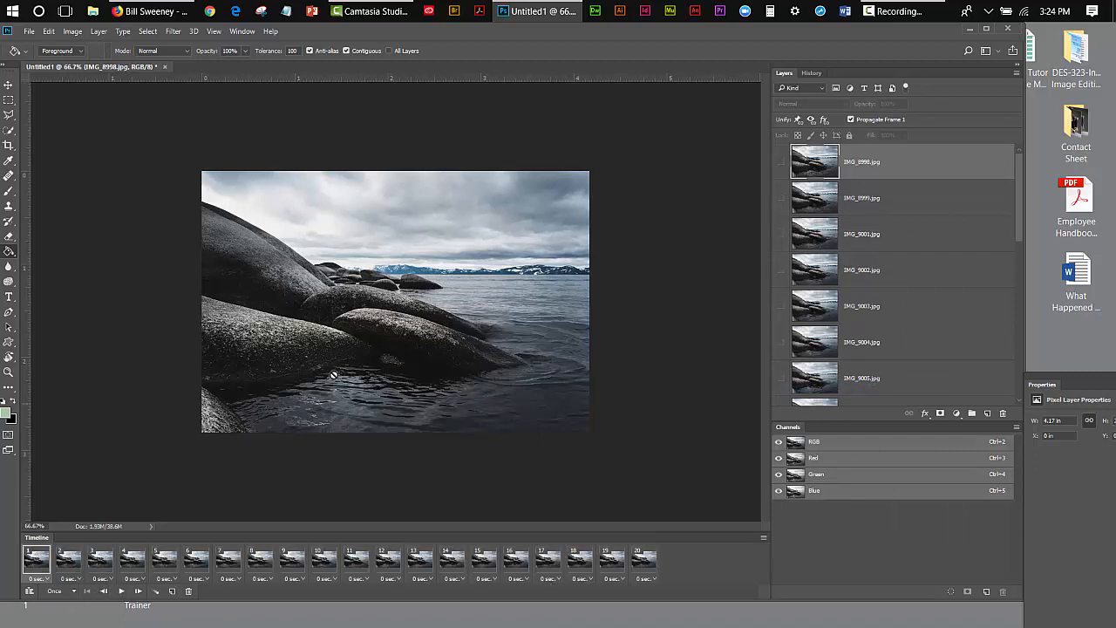
pyautogui.click(121, 592)
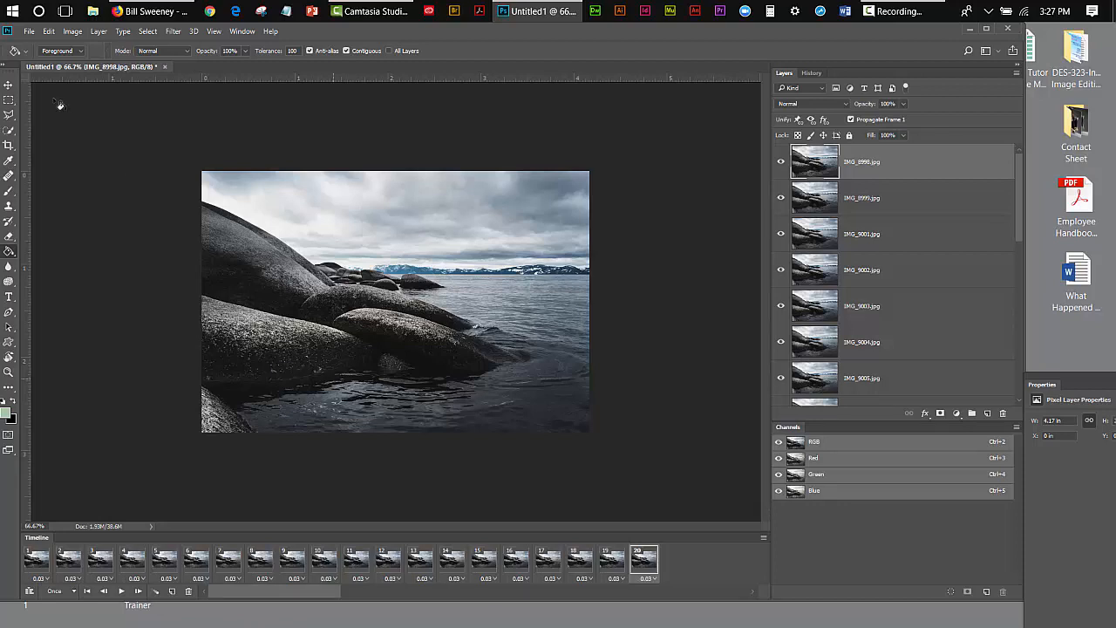
# Step: Start a Render Video export of the animation and name the output file waves.mp4
pyautogui.click(29, 33)
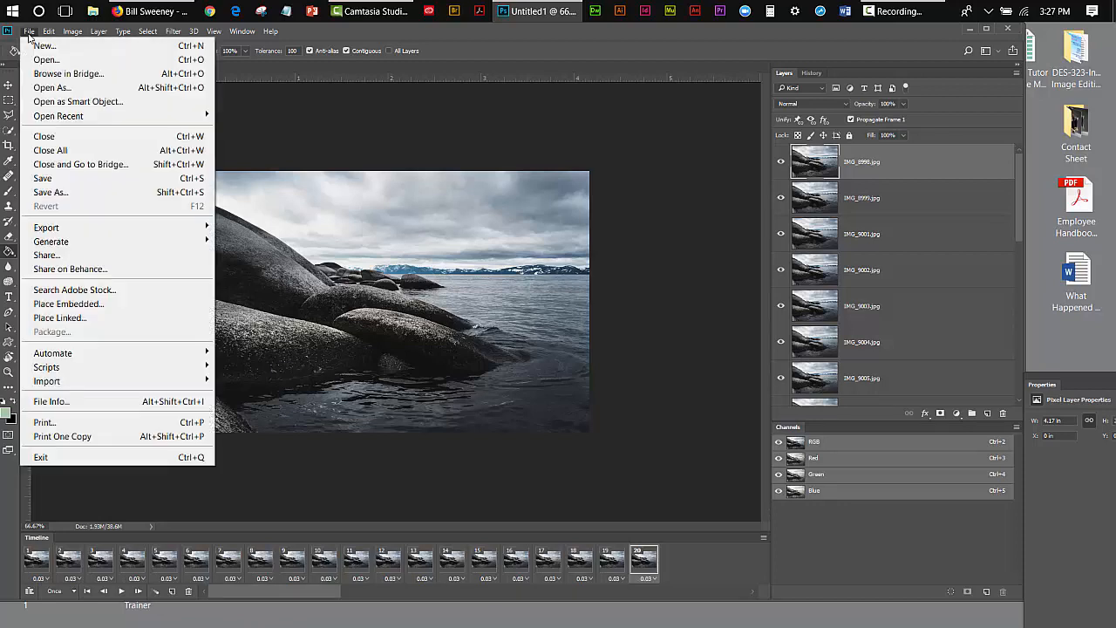
pyautogui.moveTo(62, 231)
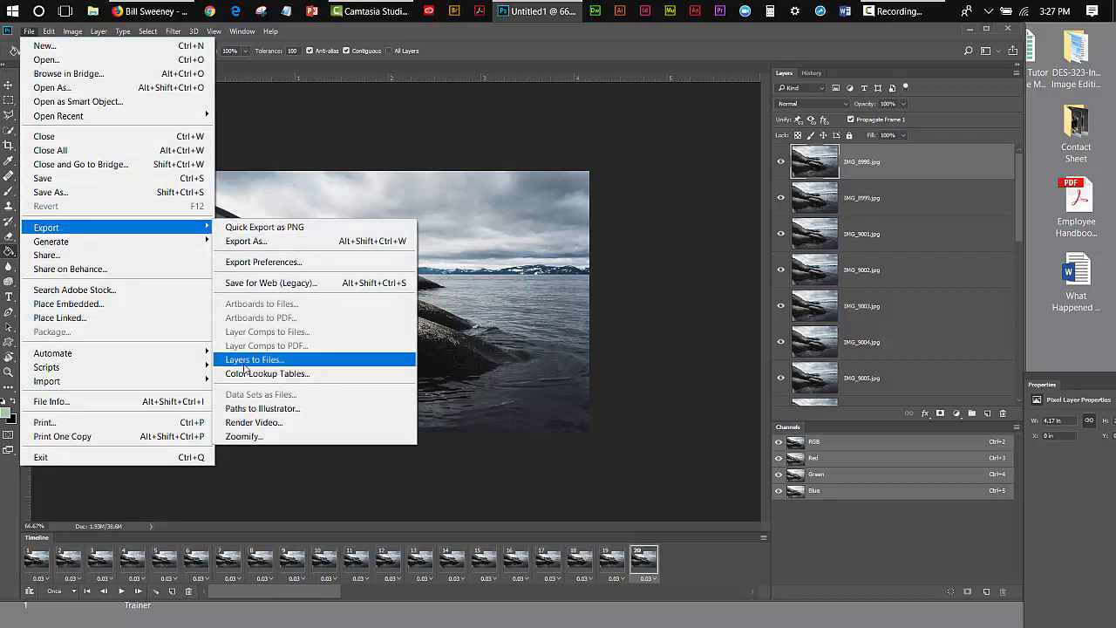
pyautogui.click(252, 422)
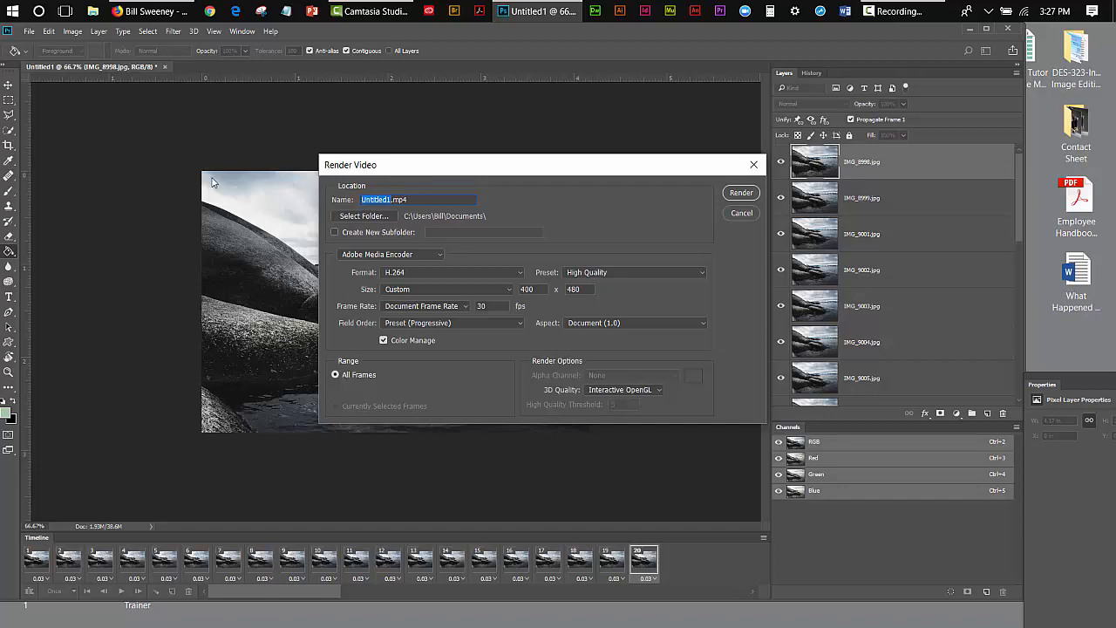
pyautogui.write('waves')
# Step: Set the render folder to Desktop and render the video in H.264 format with the High Quality preset
pyautogui.click(350, 215)
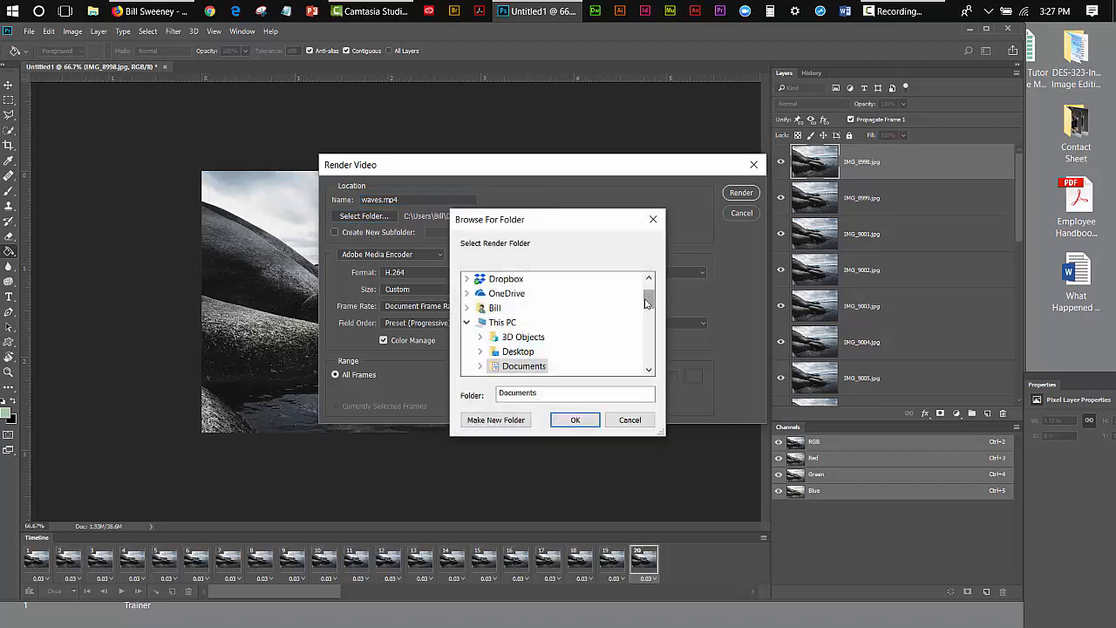
pyautogui.moveTo(647, 299); pyautogui.dragTo(647, 290)
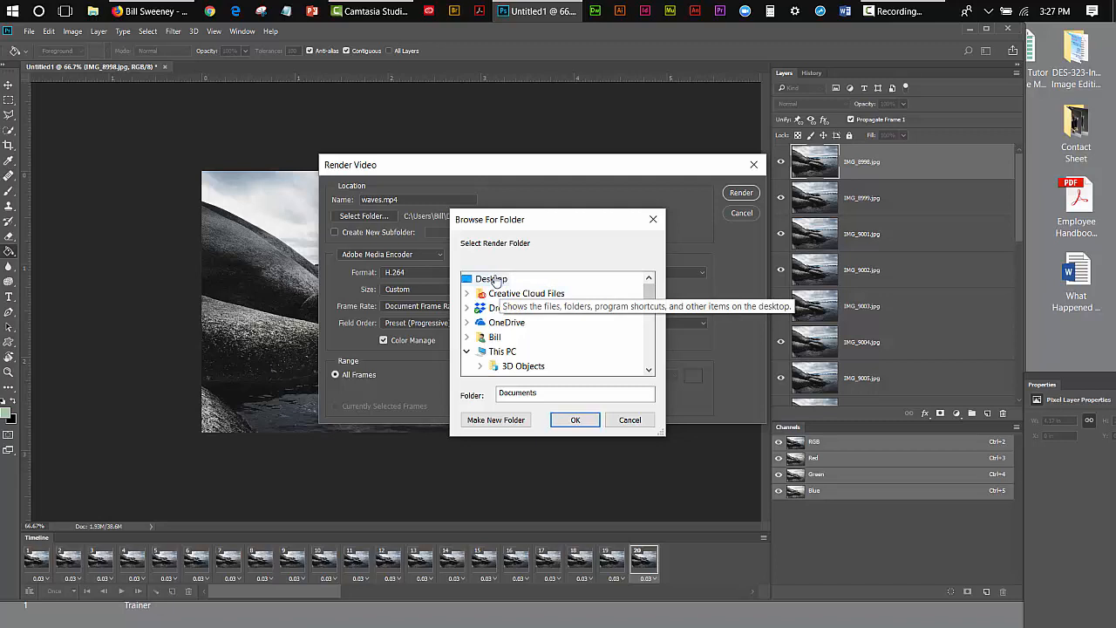
pyautogui.click(493, 278)
pyautogui.doubleClick(494, 279)
pyautogui.click(576, 419)
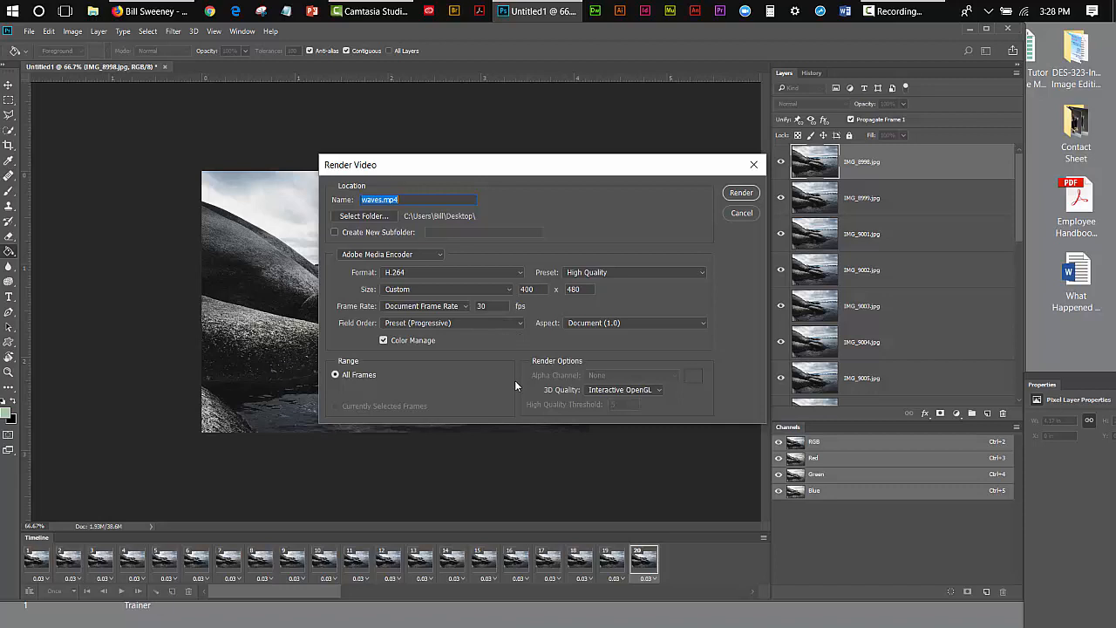
pyautogui.click(739, 194)
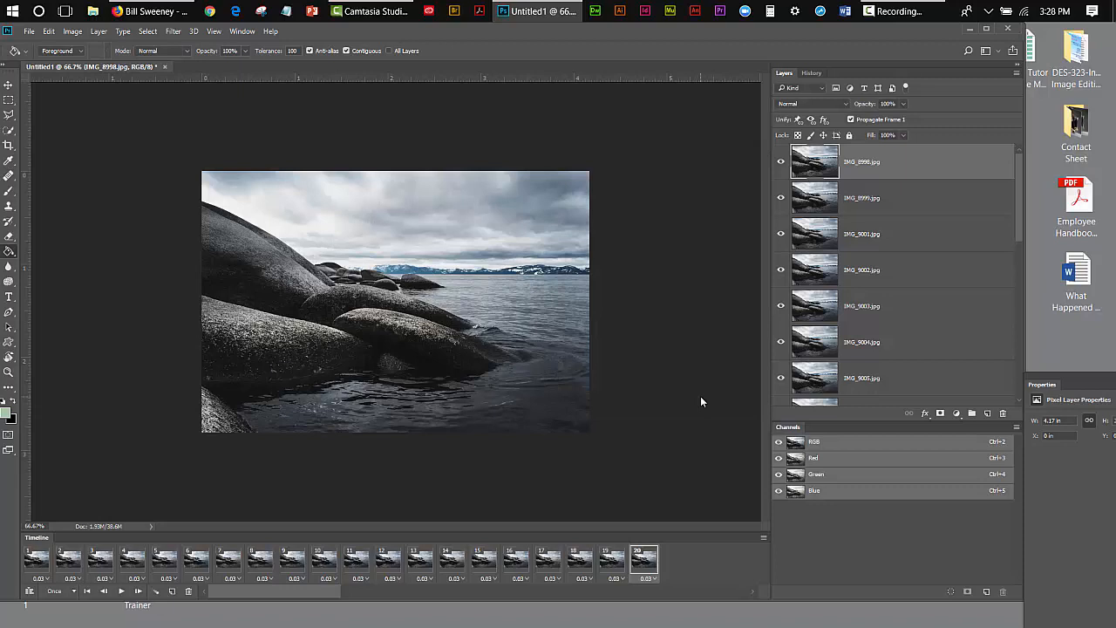
# Step: Switch to the desktop, move the waves video to an empty area, and play it in Movies & TV
pyautogui.click(966, 31)
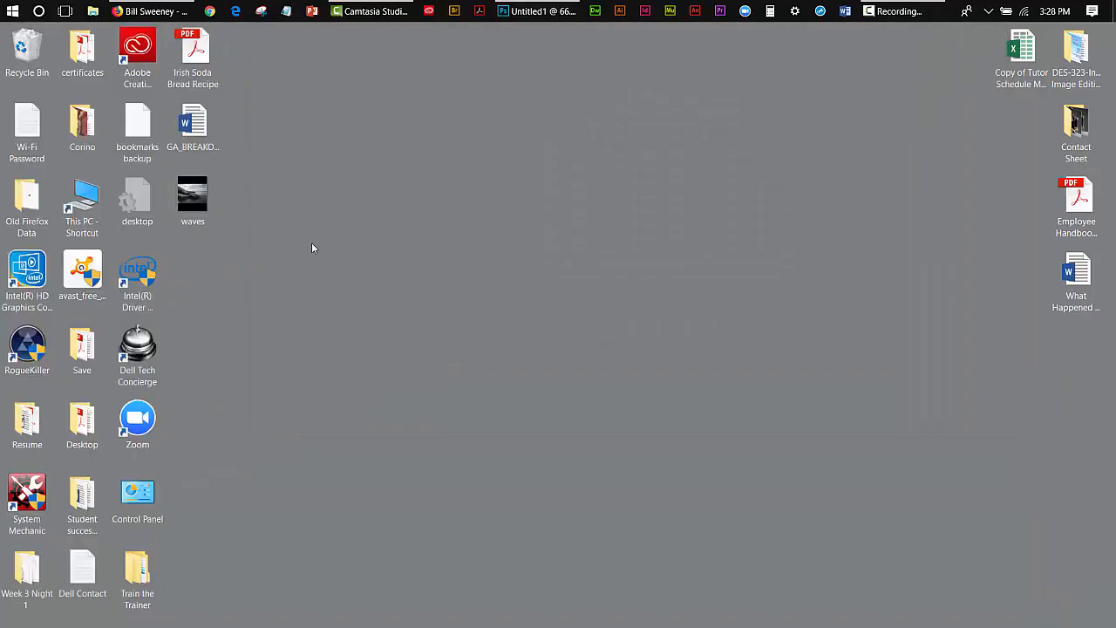
pyautogui.moveTo(207, 197); pyautogui.dragTo(626, 198)
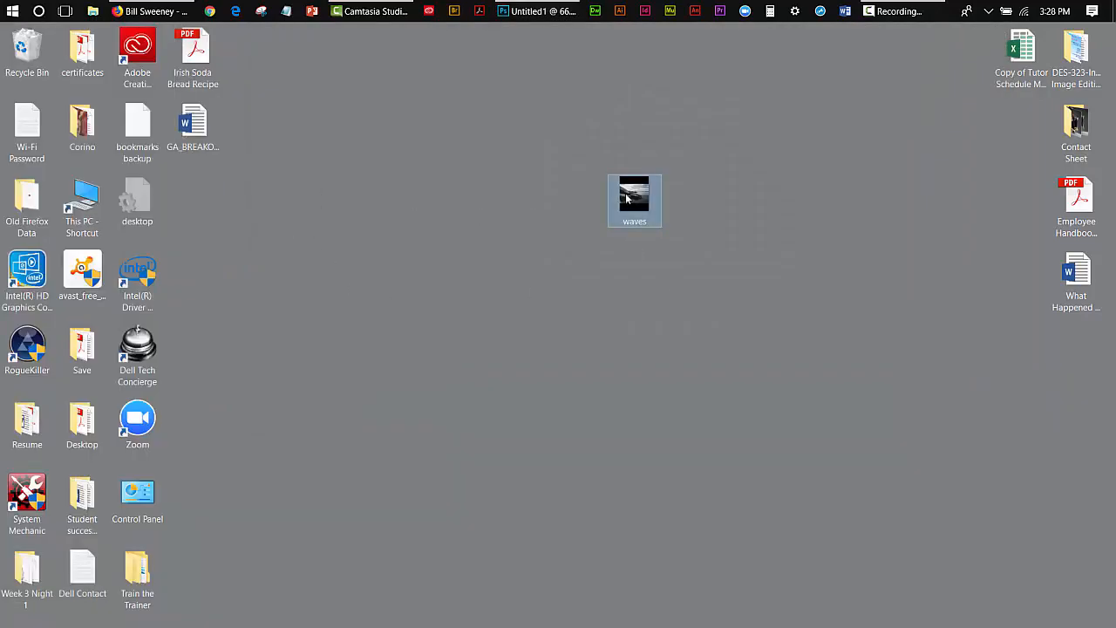
pyautogui.doubleClick(626, 196)
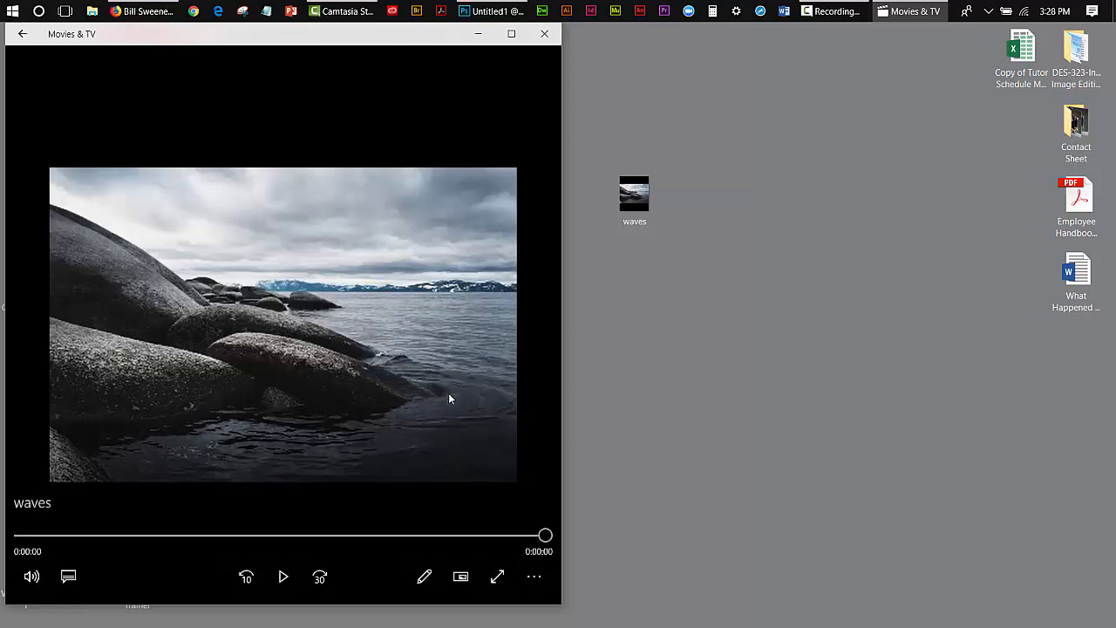
pyautogui.click(281, 577)
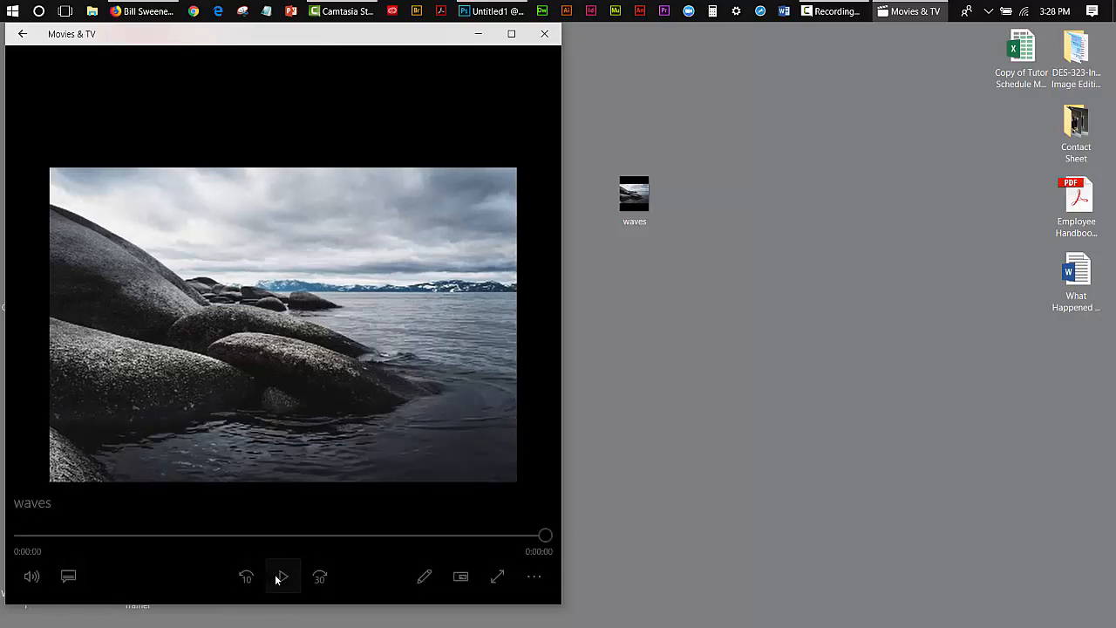
pyautogui.click(279, 577)
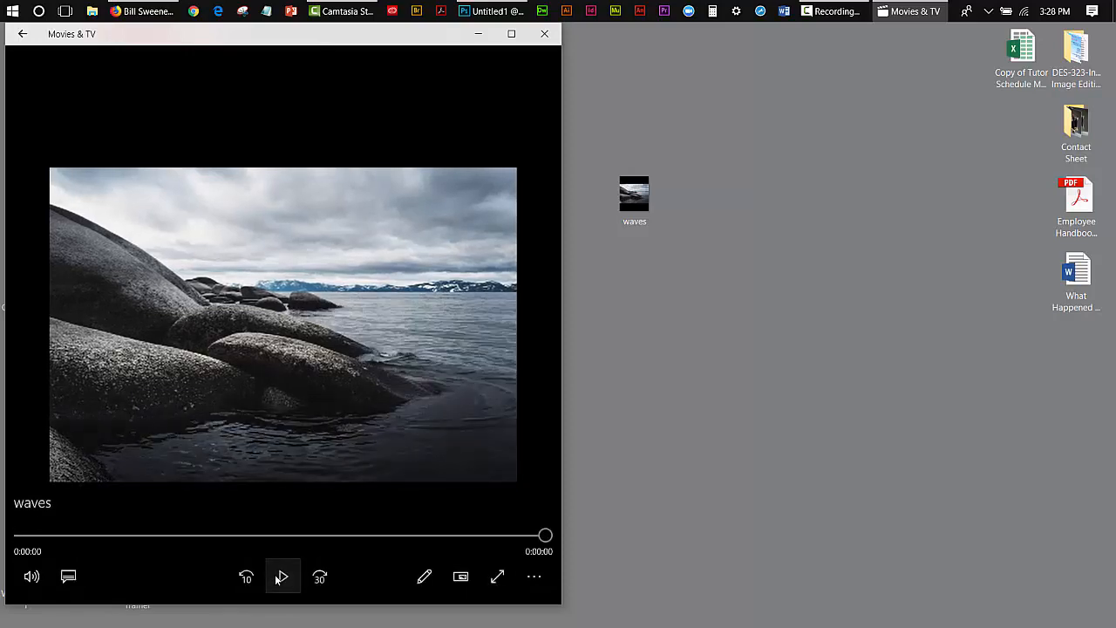
# Step: Replay the waves video, turn on Repeat, and play it again in a loop
pyautogui.click(277, 578)
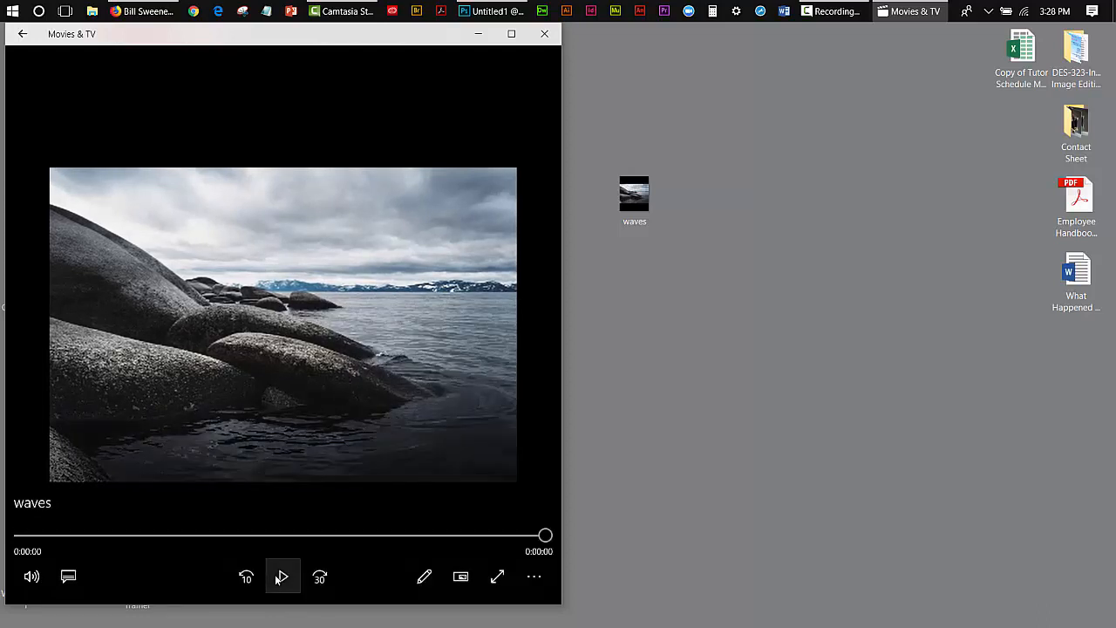
pyautogui.click(535, 575)
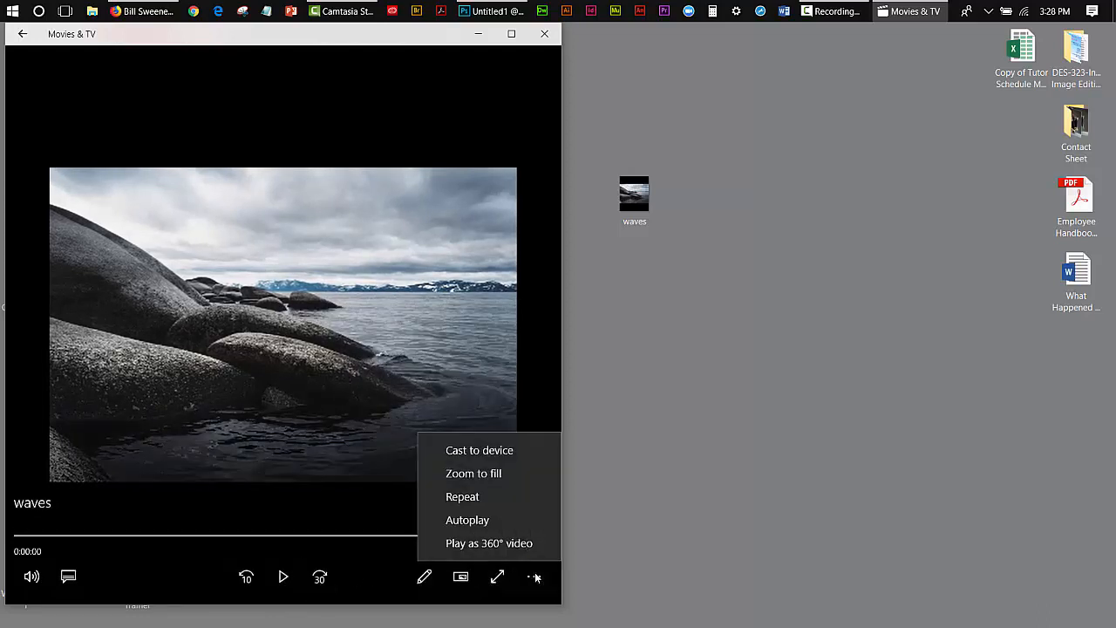
pyautogui.click(469, 498)
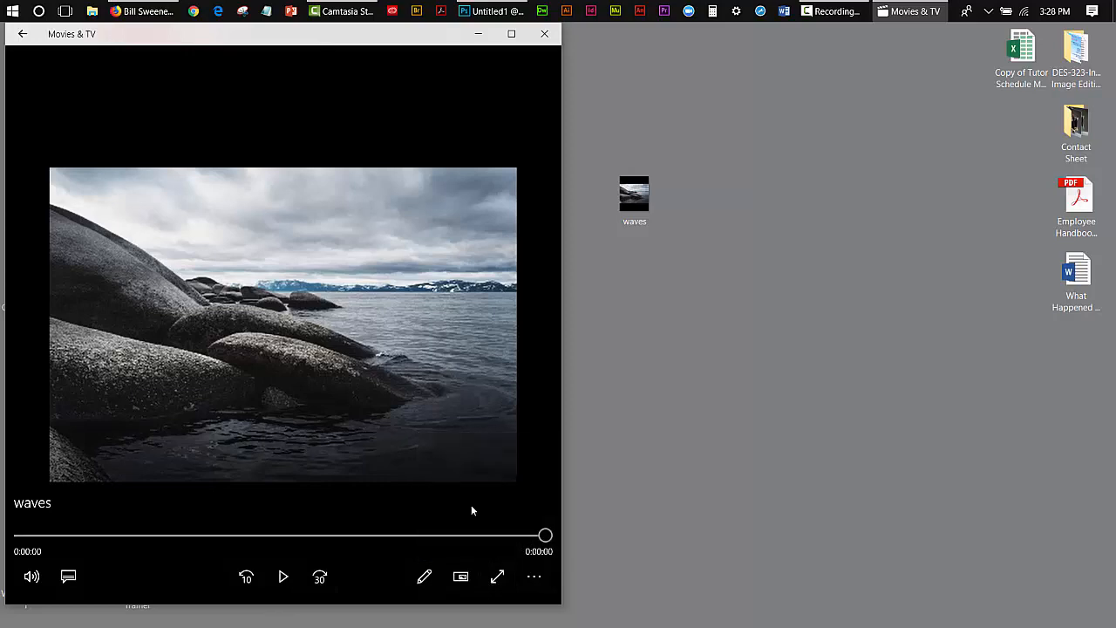
pyautogui.click(284, 588)
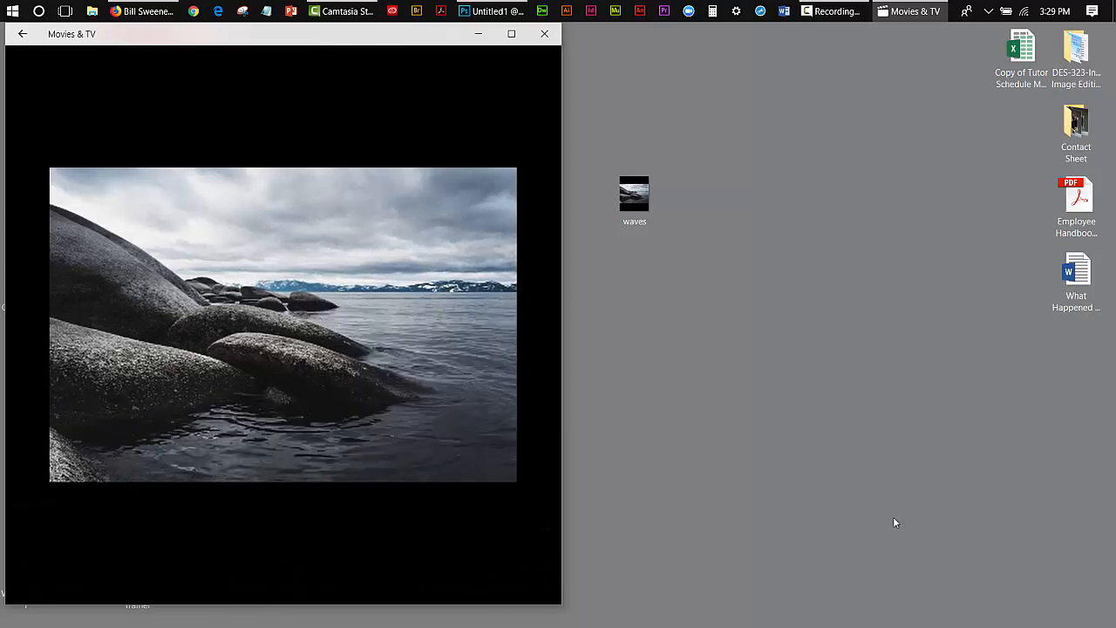
pyautogui.moveTo(504, 520)
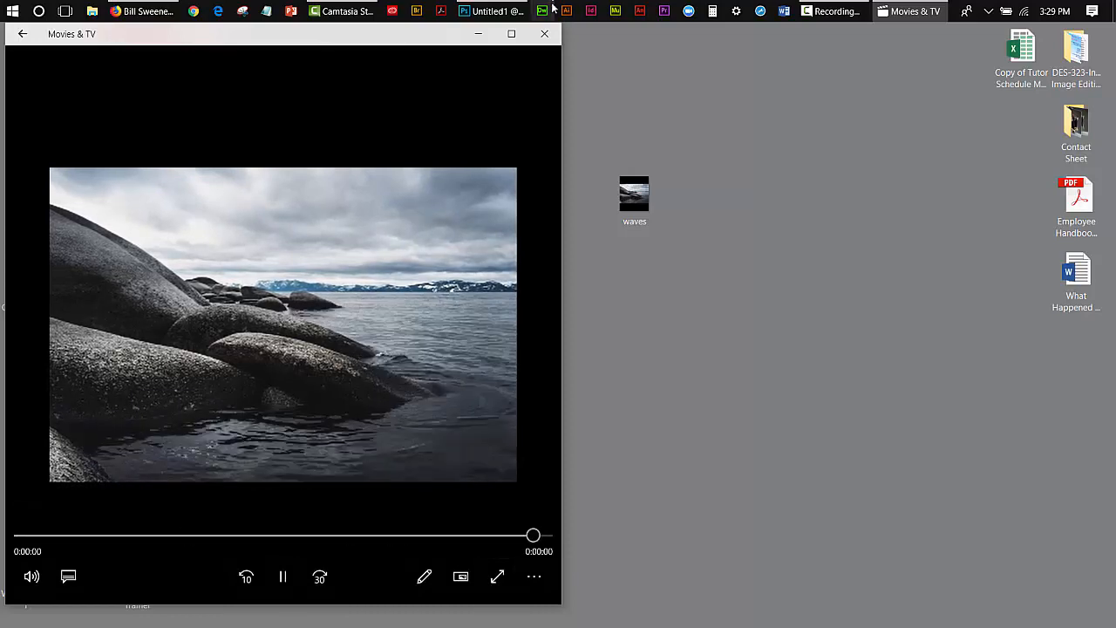
# Step: Close the waves video player and switch back to the animation document in Photoshop
pyautogui.click(544, 33)
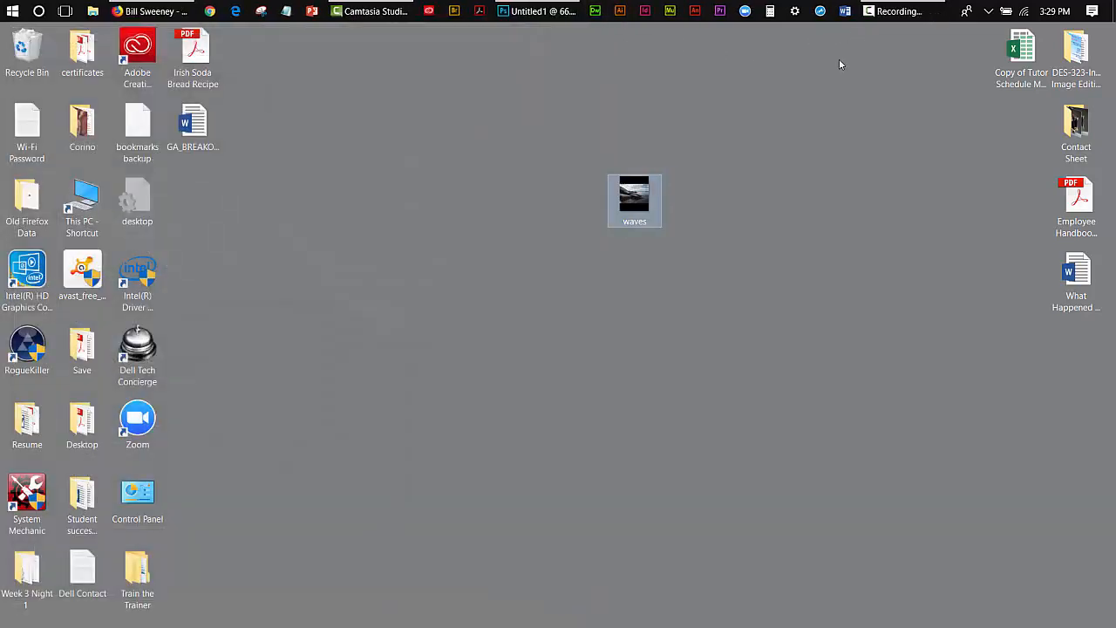
pyautogui.moveTo(884, 15)
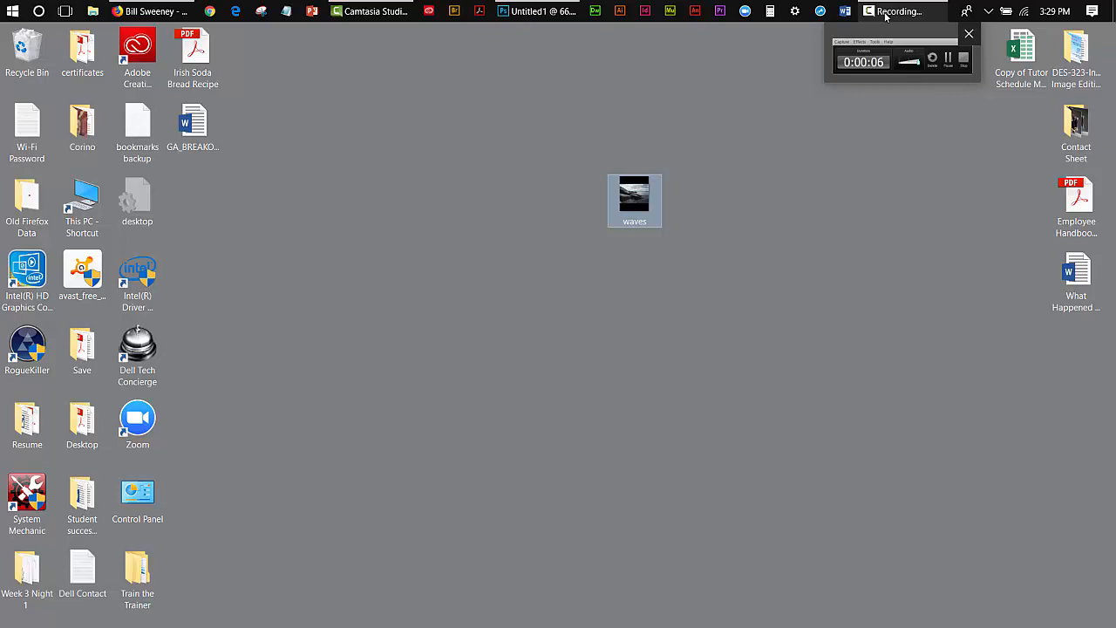
pyautogui.click(537, 12)
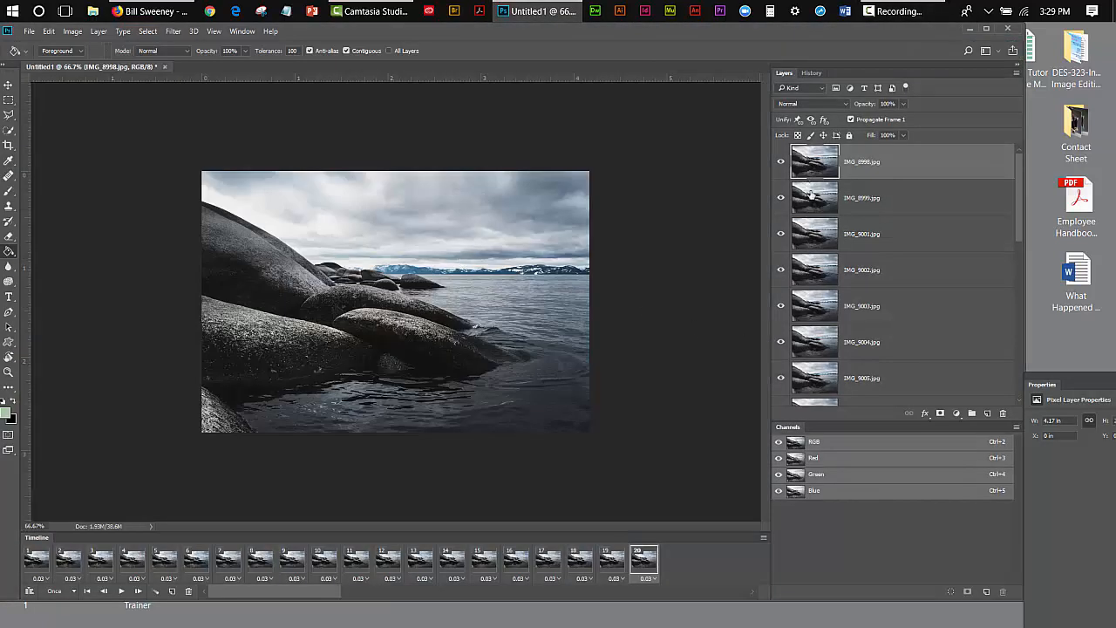